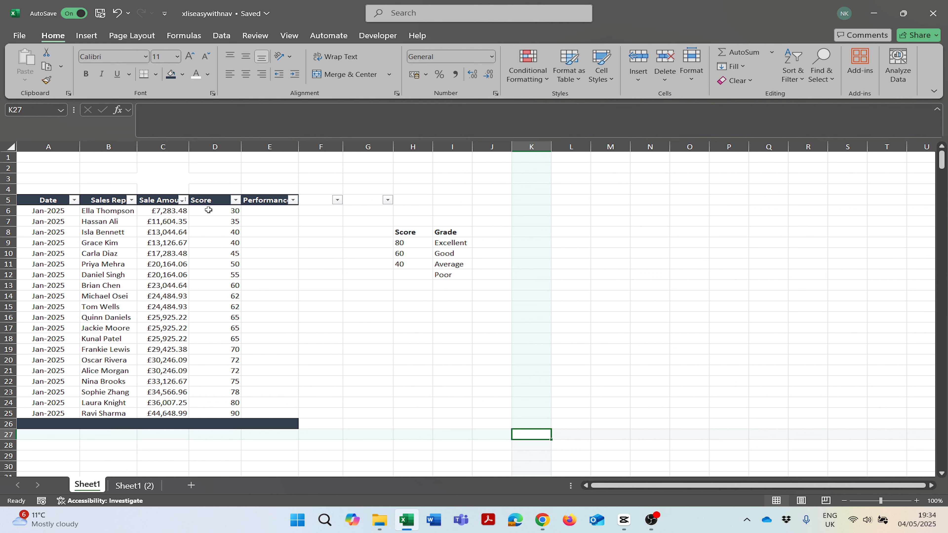
Review the Score values and the lookup pairs: 80 Excellent, 60 Good, 40 Average, Poor.
left_click_drag(209, 211, 207, 402)
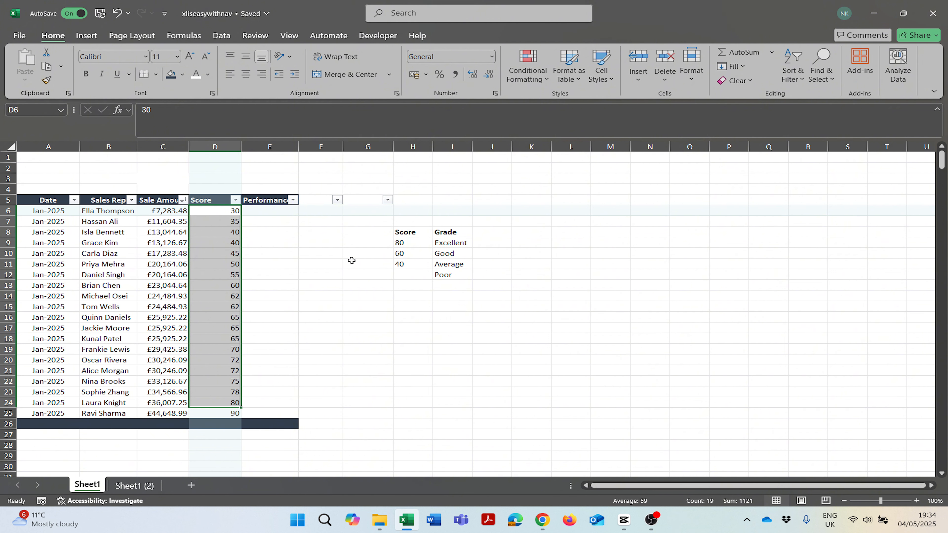
left_click(419, 246)
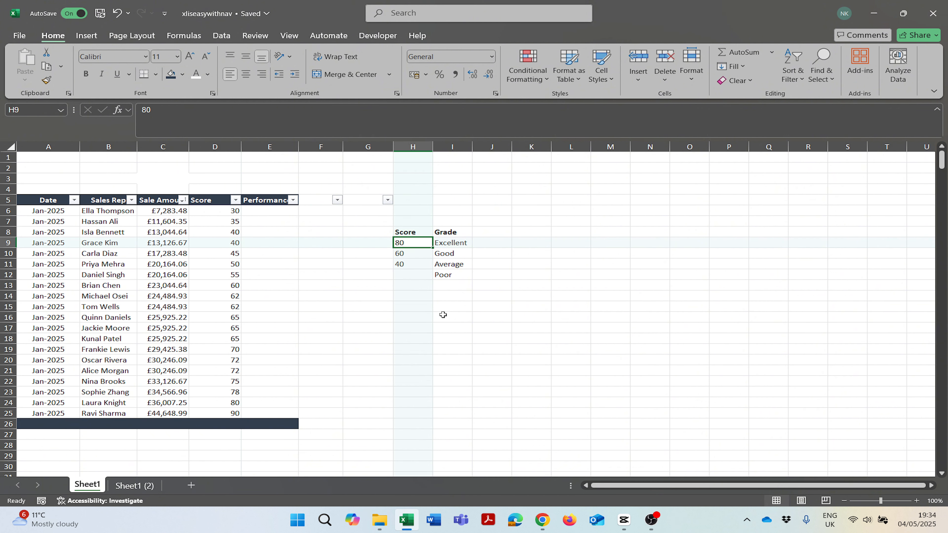
key("Right")
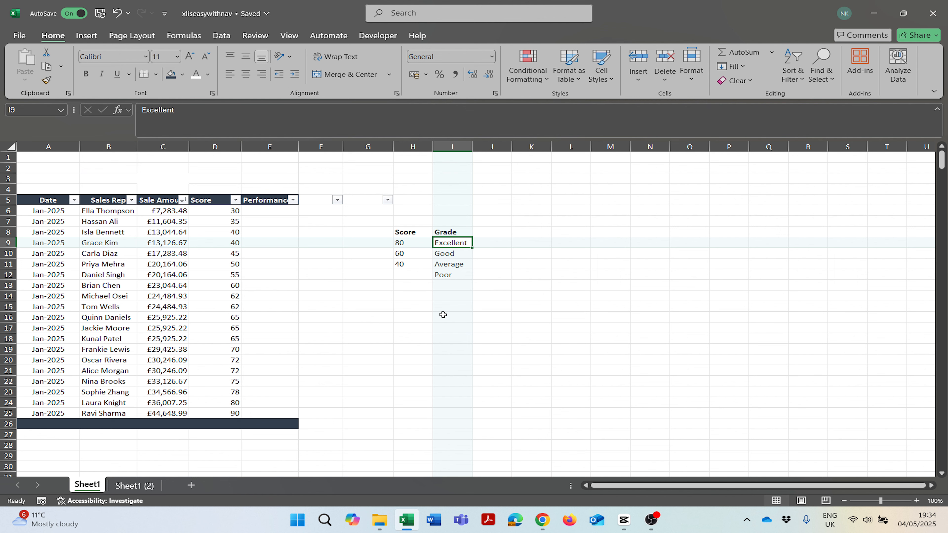
key("Left")
key("Down")
key("Right")
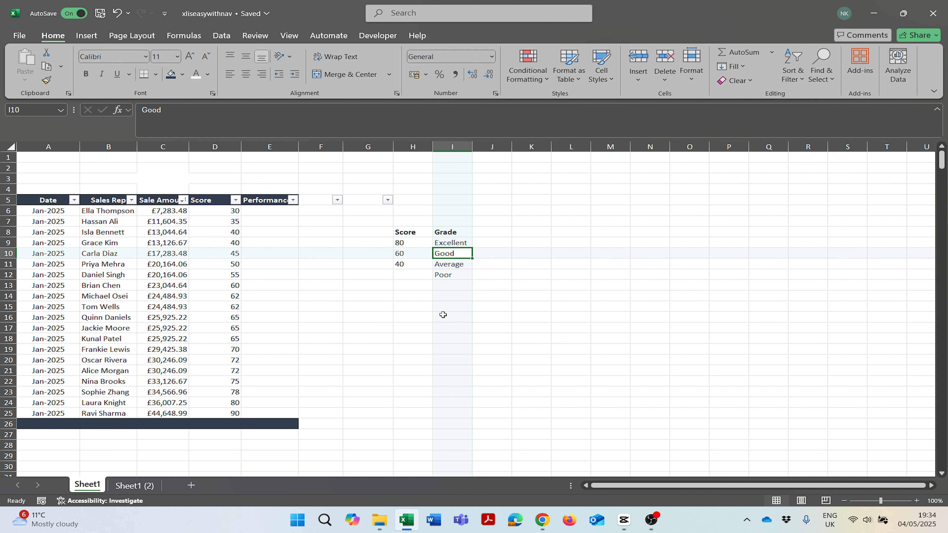
key("Left")
key("Down")
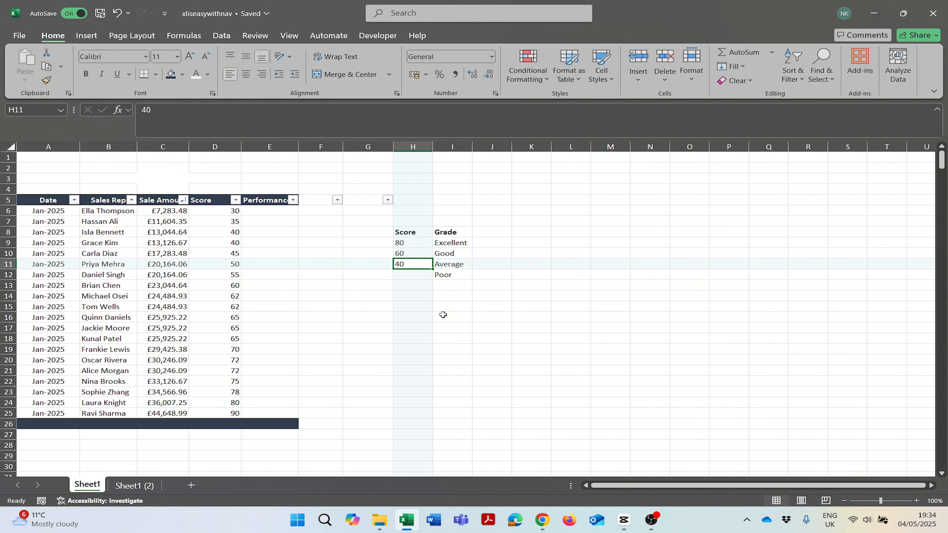
key("Right")
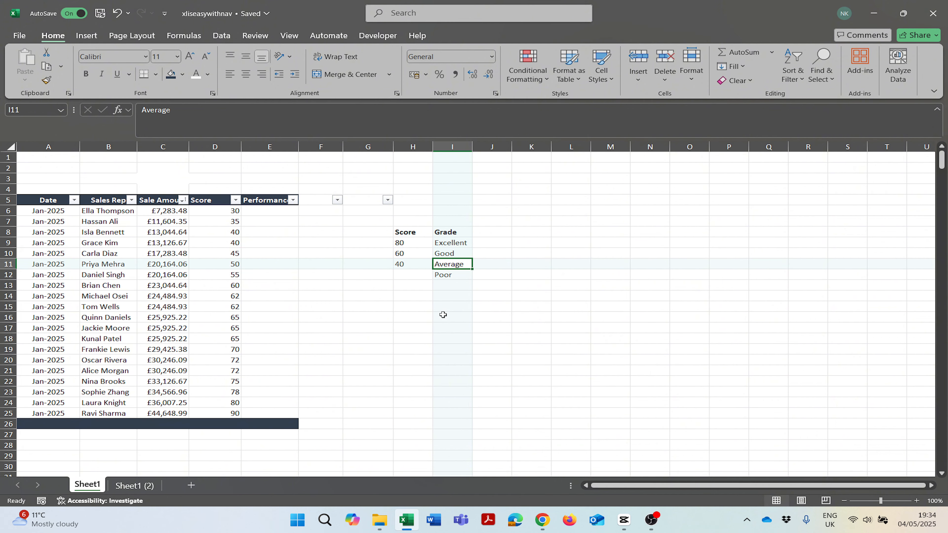
key("Down")
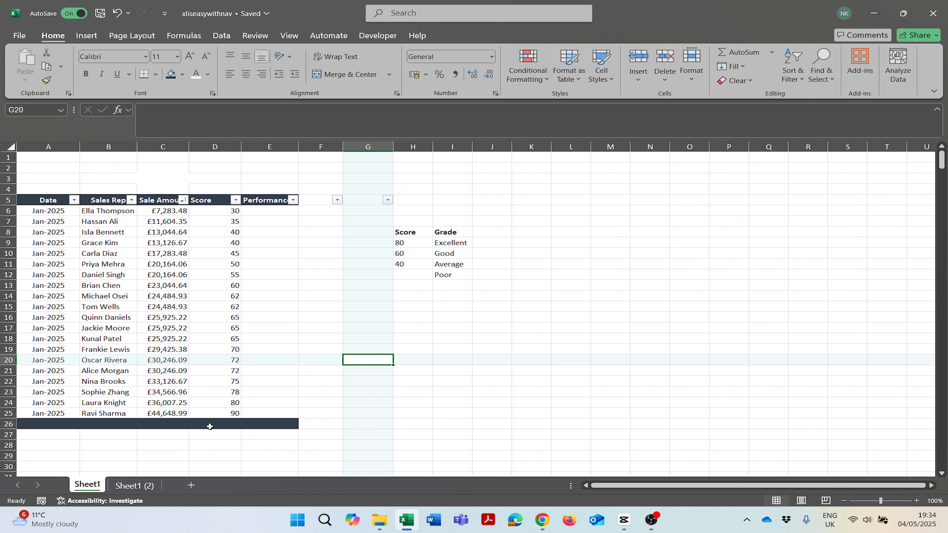
On the next sheet, inspect the nested IF formulas in E6 and E7 and begin editing E7.
key("ctrl+Page_Down")
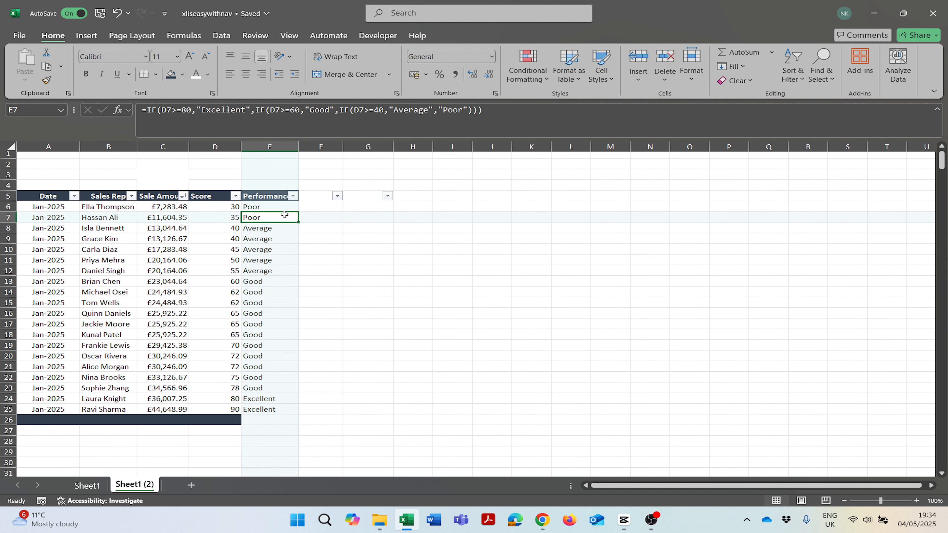
left_click(272, 207)
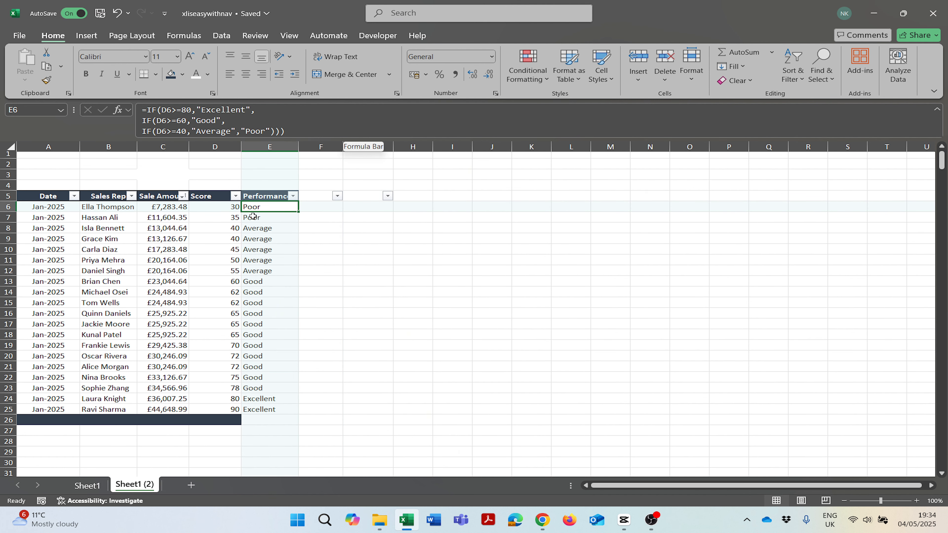
key("Down")
left_click(503, 111)
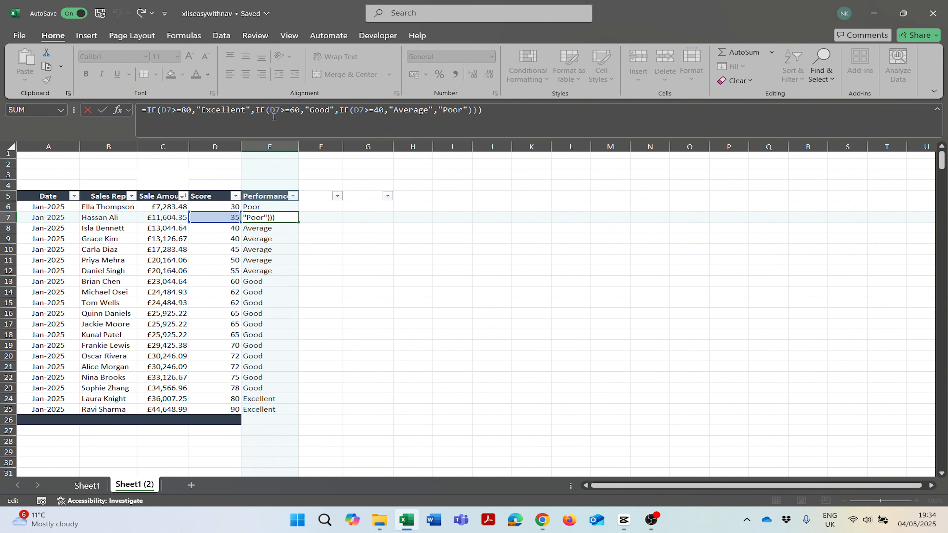
left_click(258, 113)
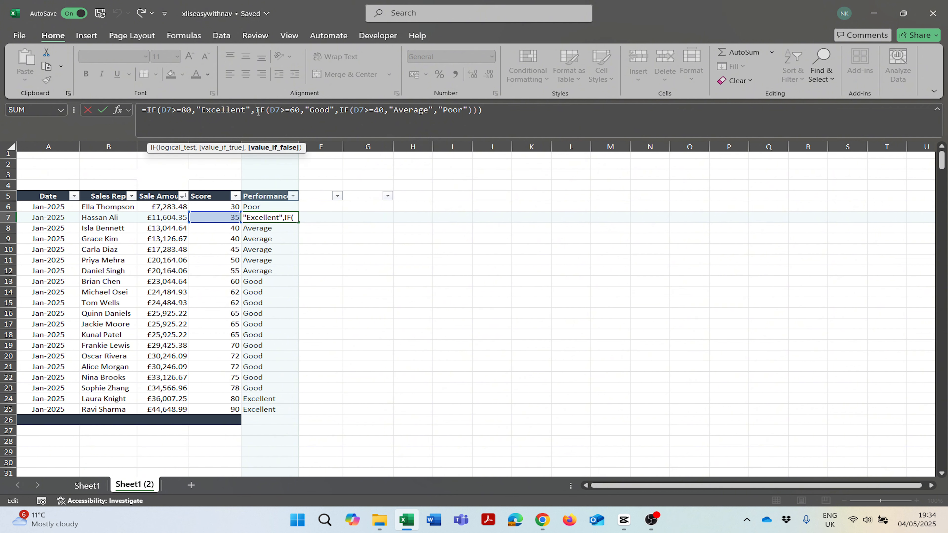
left_click(340, 111)
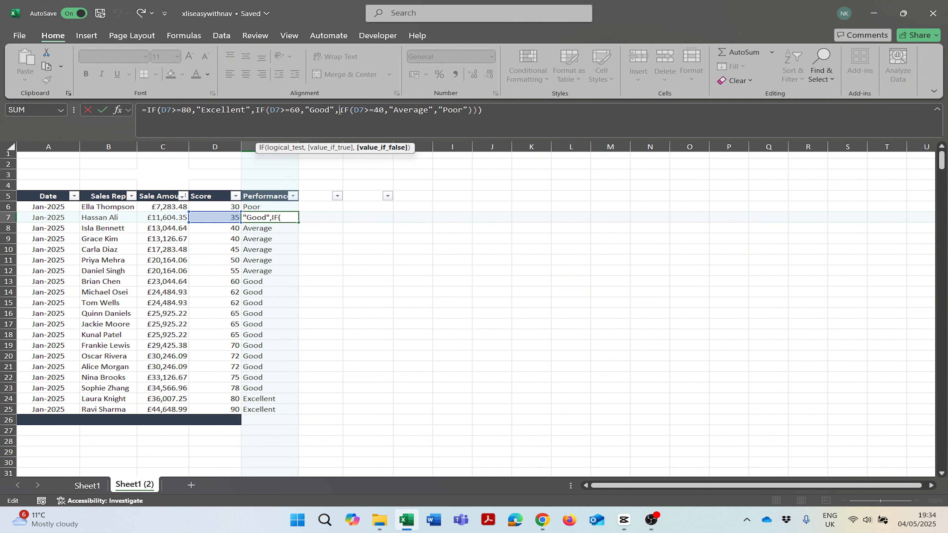
left_click(470, 111)
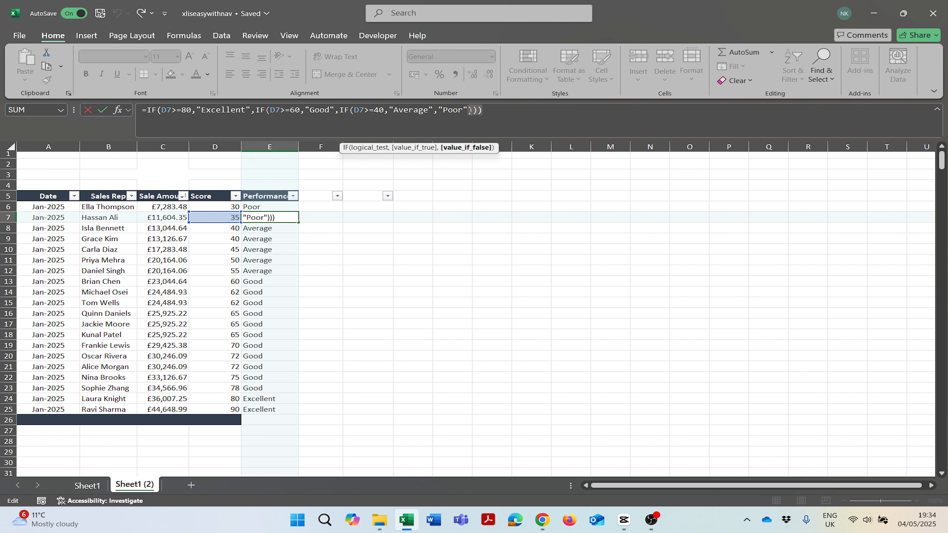
left_click(488, 113)
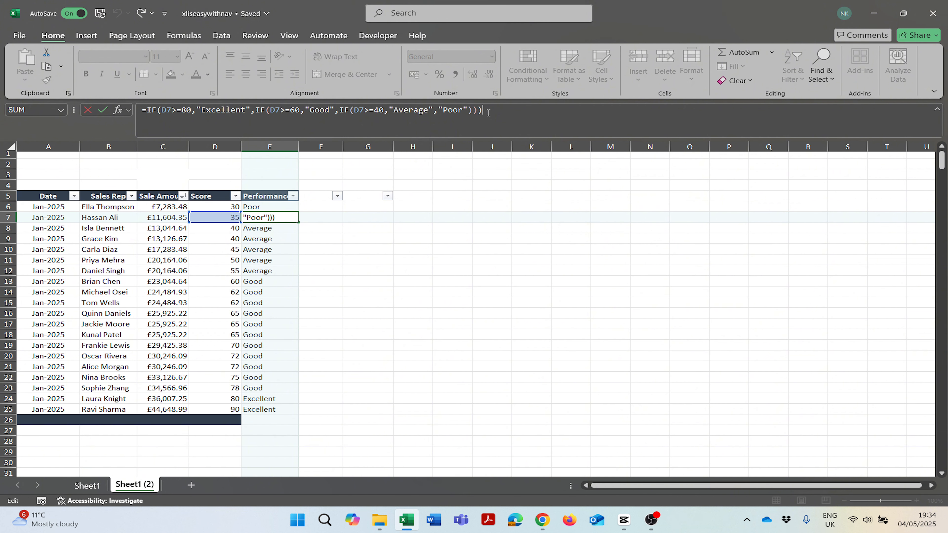
Break the E7 formula onto new lines before the second and third IF, then commit it.
left_click(256, 110)
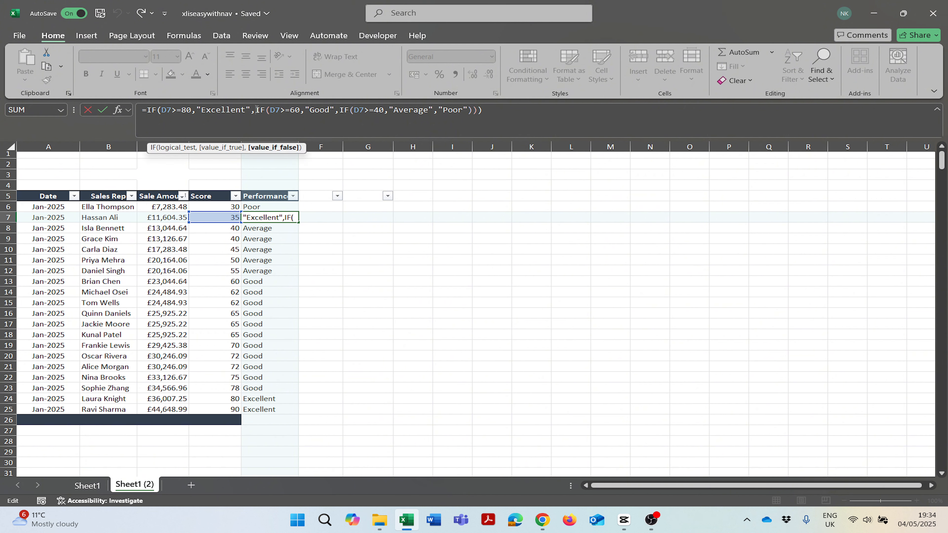
key("alt+Return")
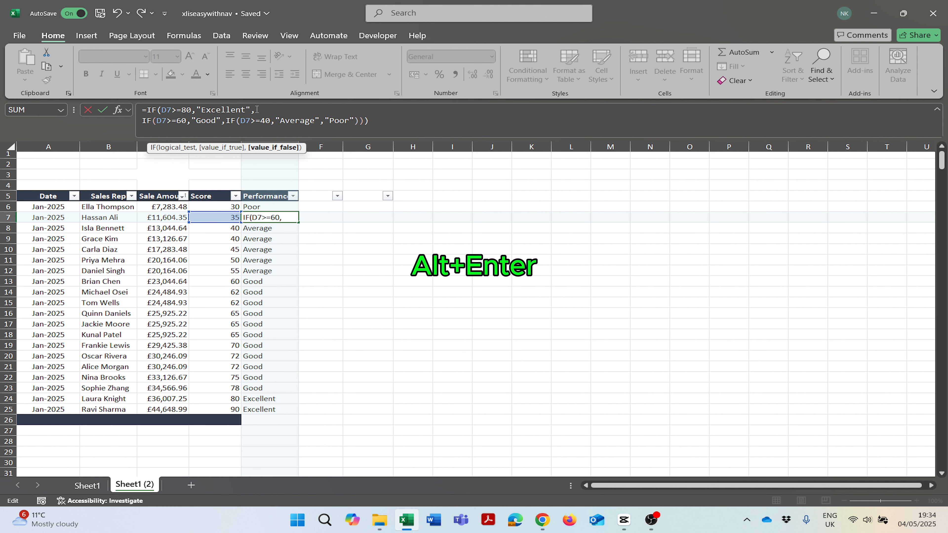
left_click(226, 120)
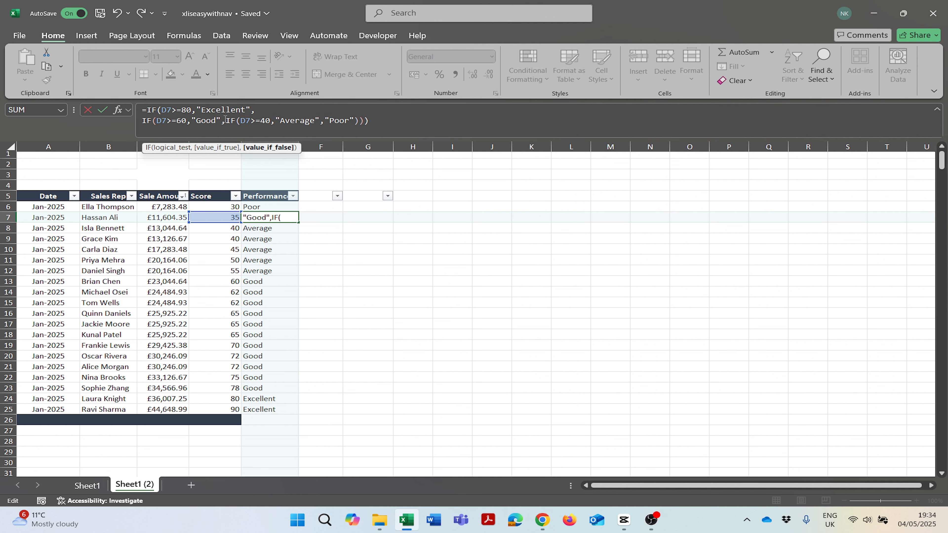
key("alt+Return")
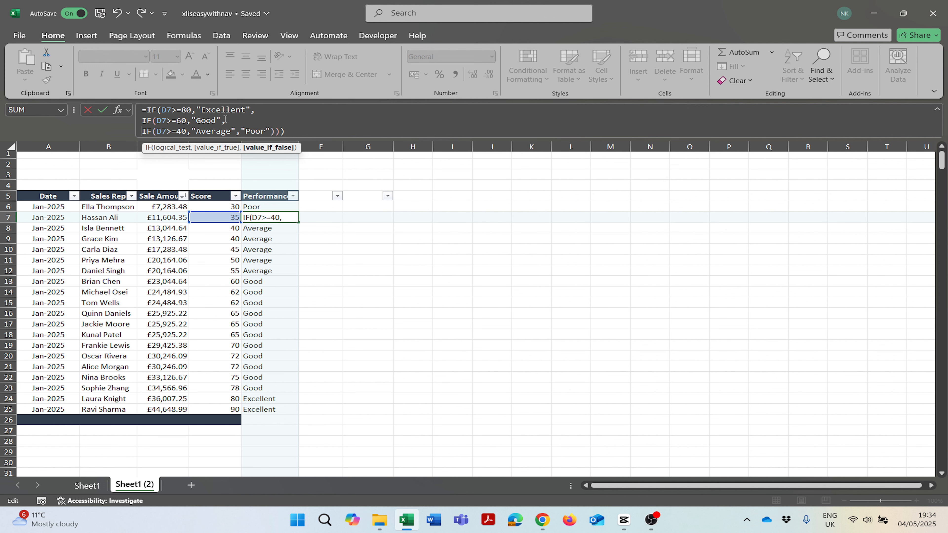
left_click(303, 132)
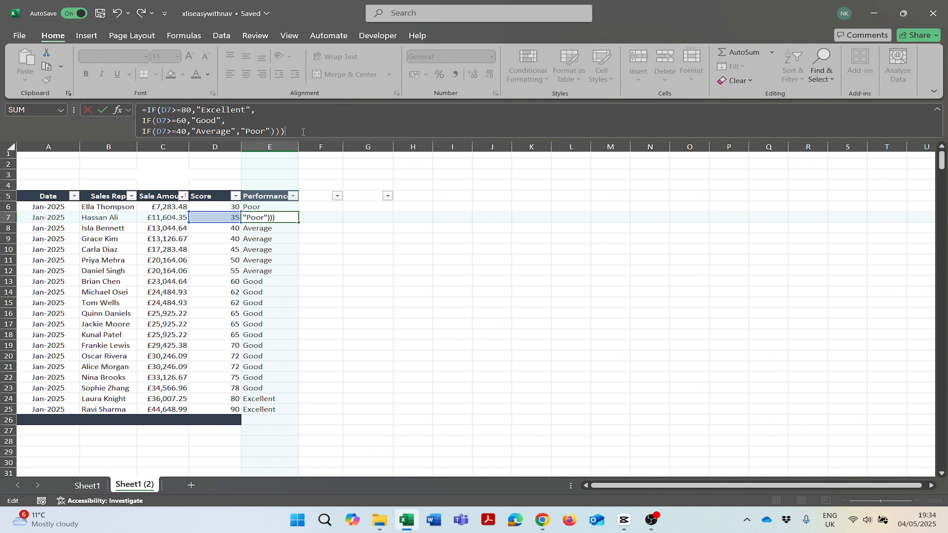
key("Return")
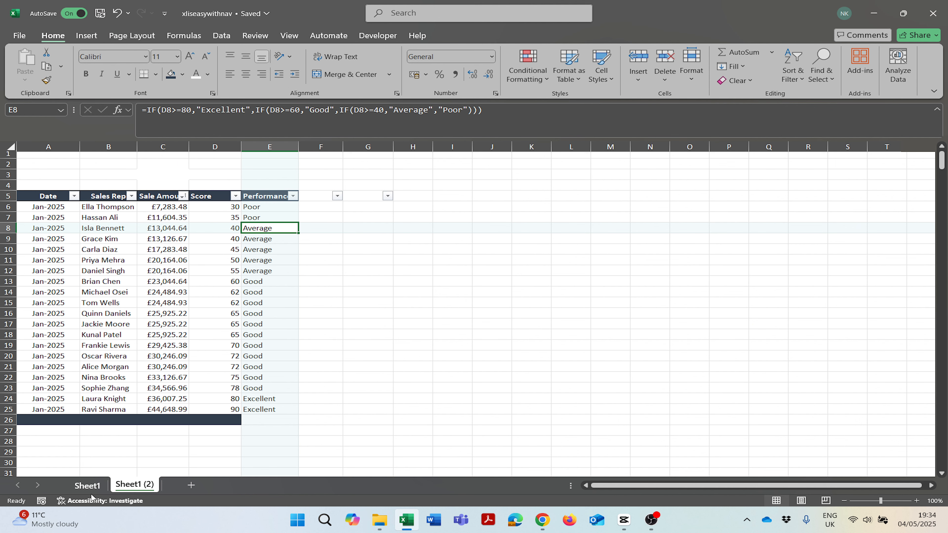
On Sheet1, try then clear a trial IFS in G14, and check the 40 and Poor lookup entries.
left_click(89, 485)
left_click(356, 296)
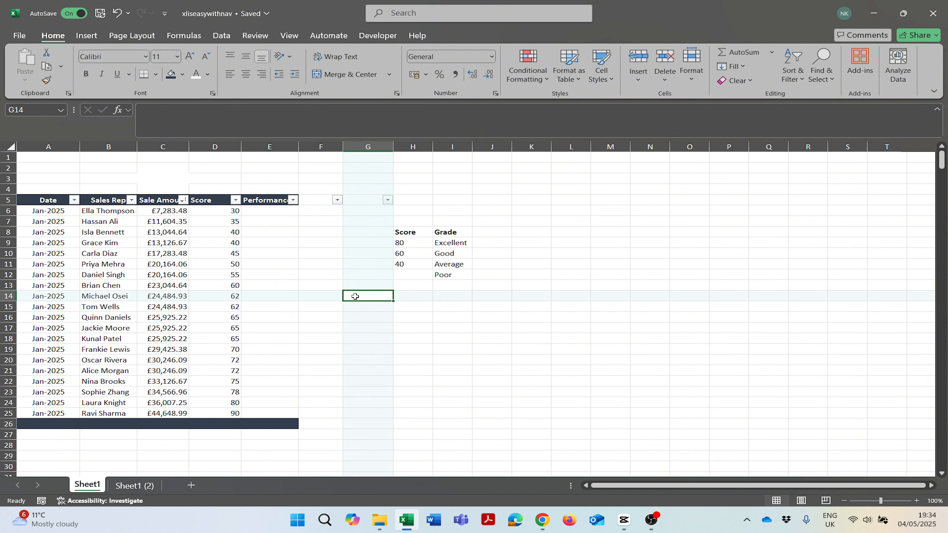
type("=Ifs(")
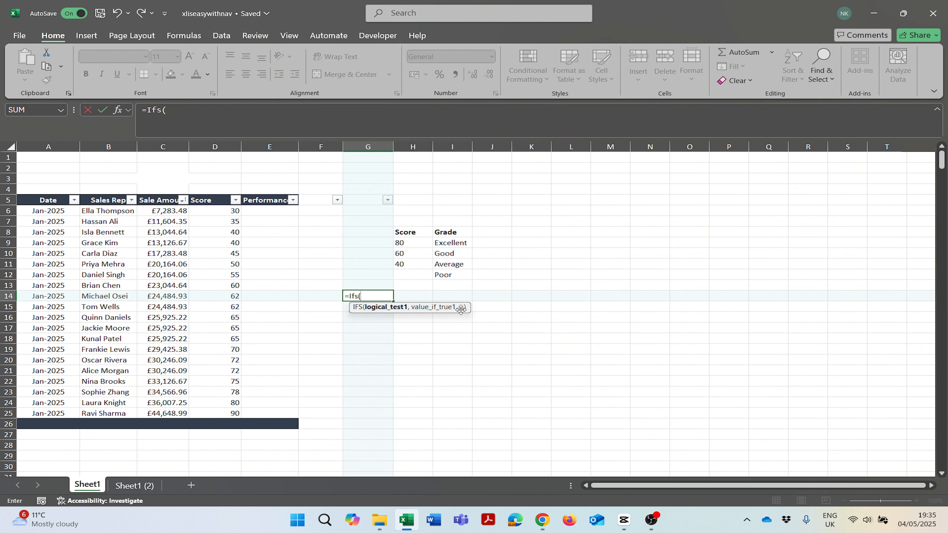
key("BackSpace")
key("BackSpace")
key("BackSpace")
key("BackSpace")
key("BackSpace")
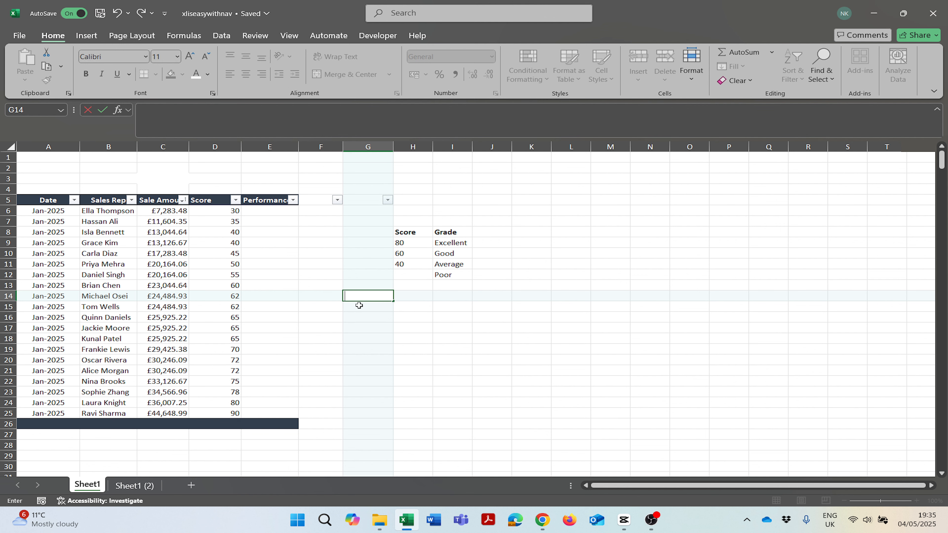
left_click(359, 306)
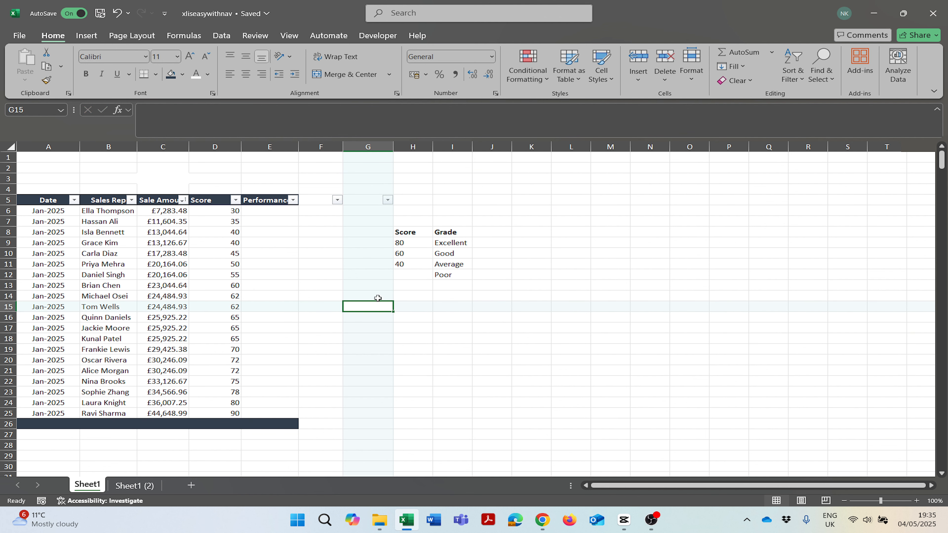
left_click(409, 265)
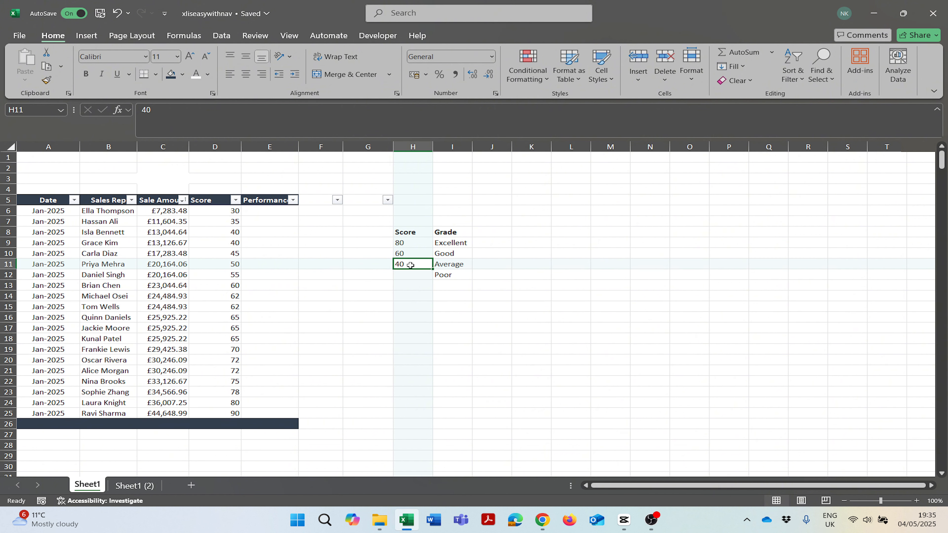
left_click(446, 276)
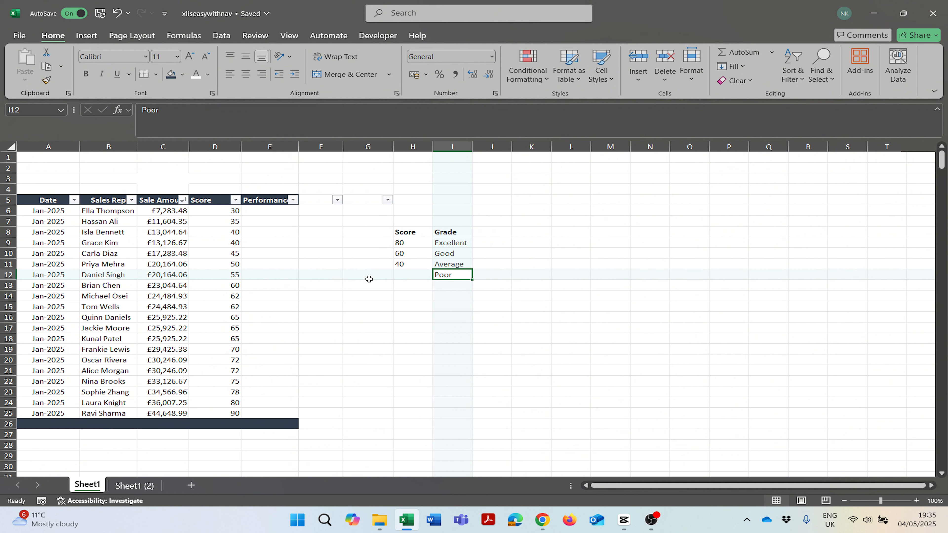
Start an IFS formula in E6 with the first test D6>=$H$9 returning $I$9 (Excellent).
left_click(279, 215)
type("=")
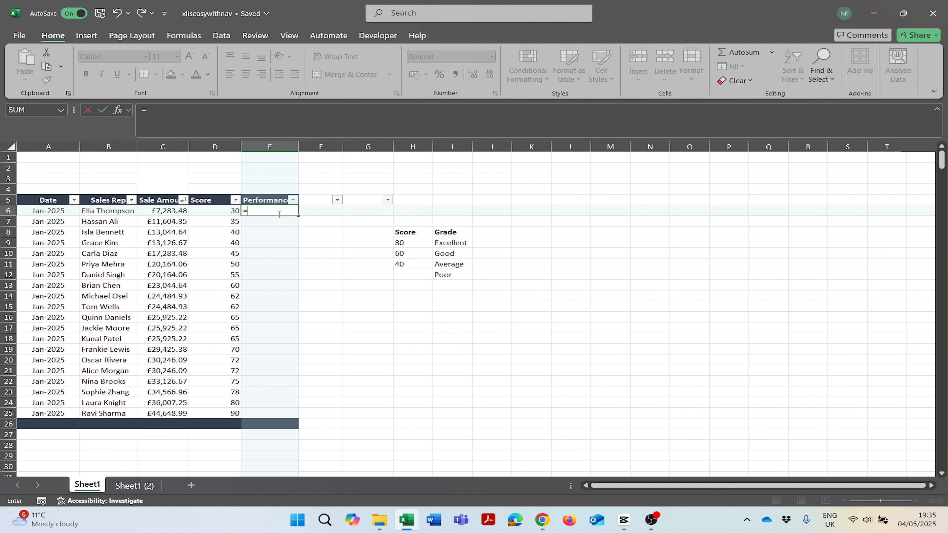
type("Ifs(")
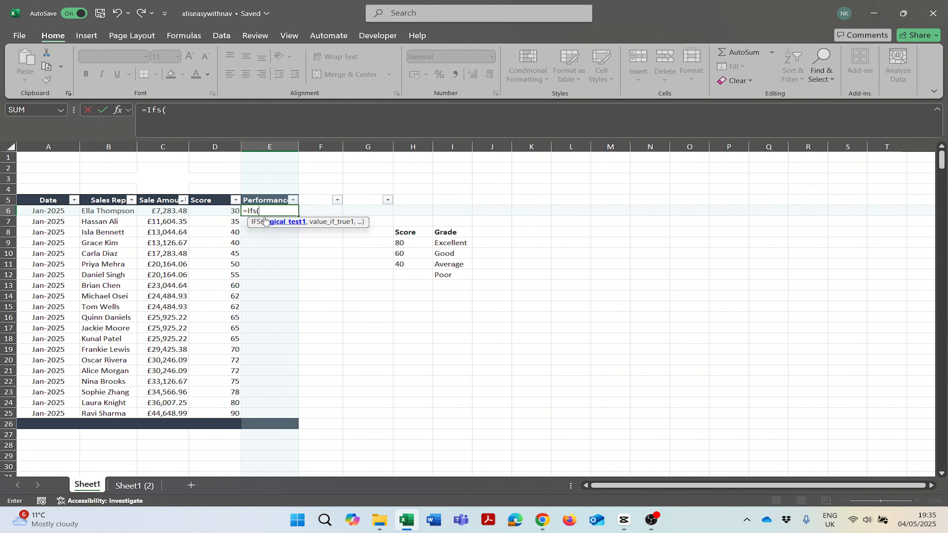
left_click(225, 209)
type(">")
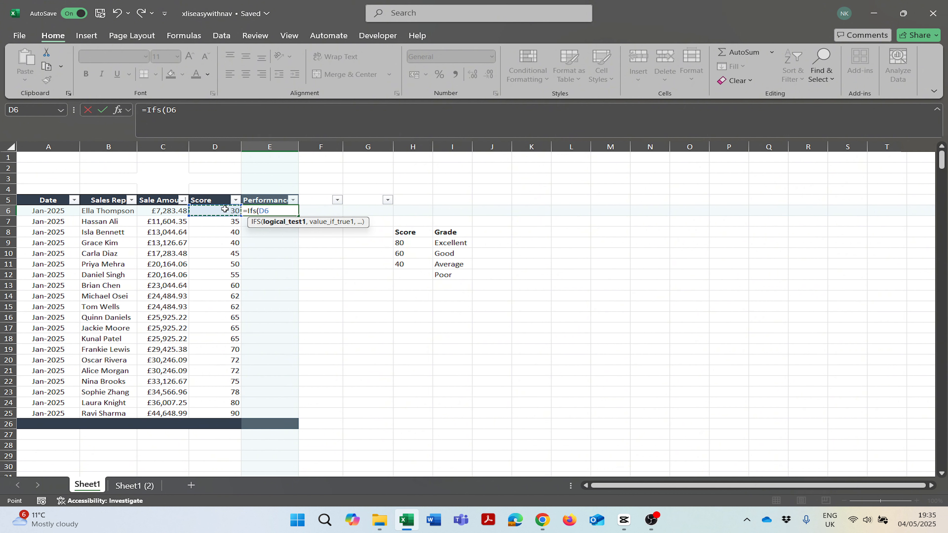
type("=")
left_click(396, 243)
key("F4")
type(",")
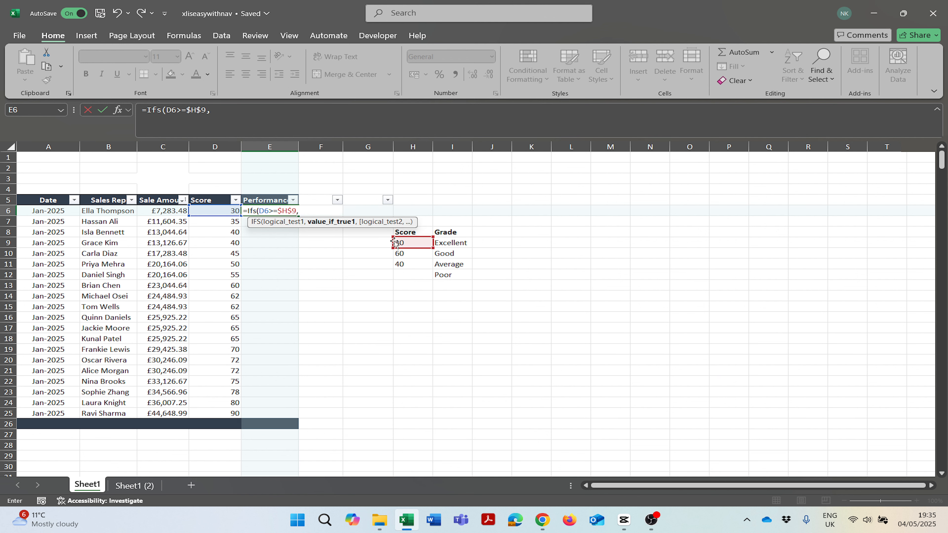
left_click(443, 243)
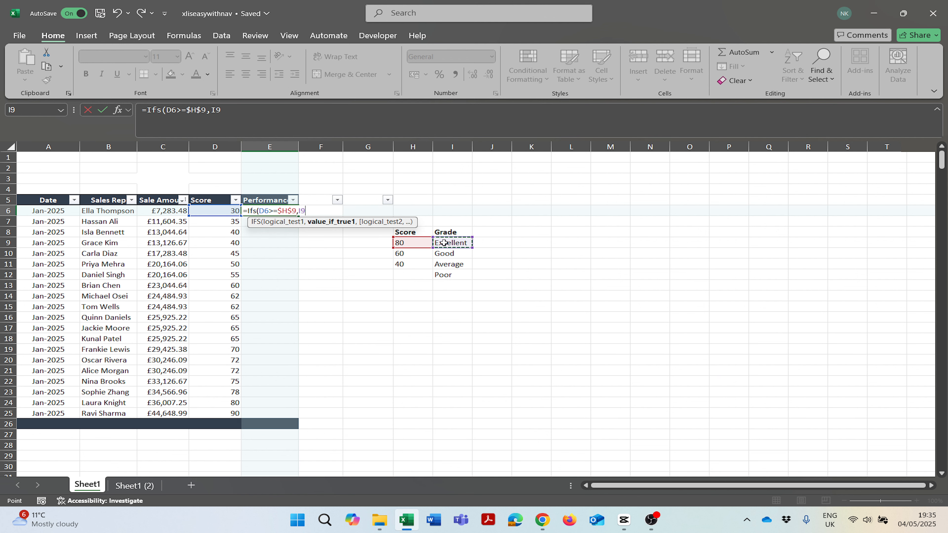
key("F4")
type(",")
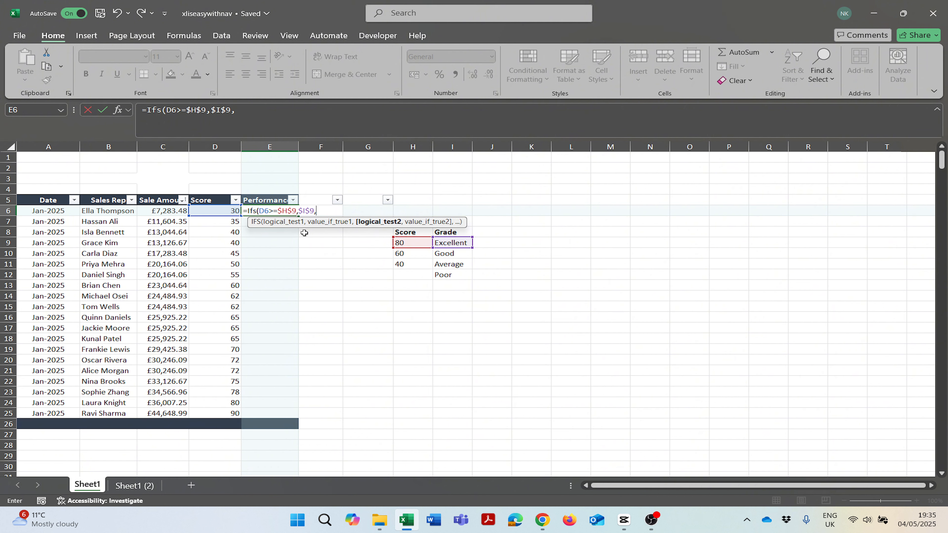
Add the second IFS condition comparing D6 with the 60 threshold $H$10, returning $I$10 (Good).
left_click(230, 211)
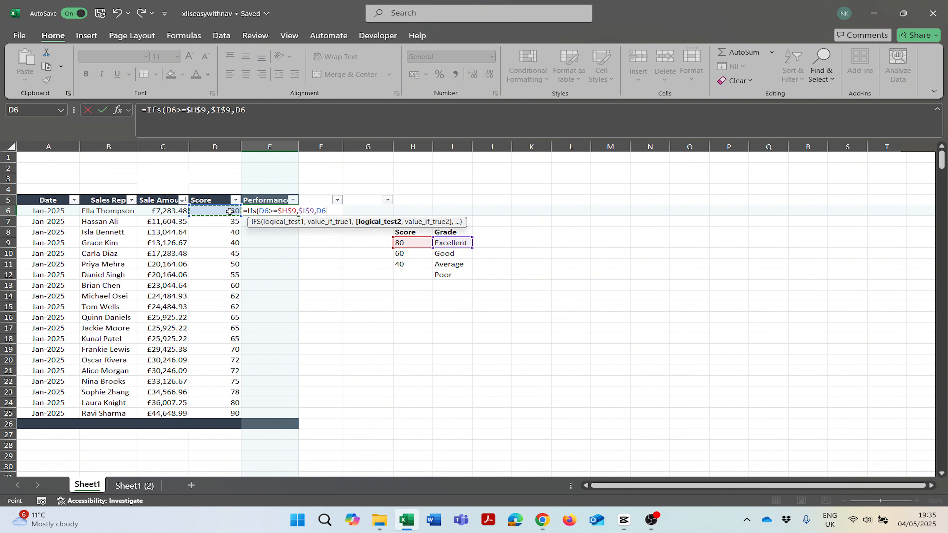
type(">=")
left_click(406, 252)
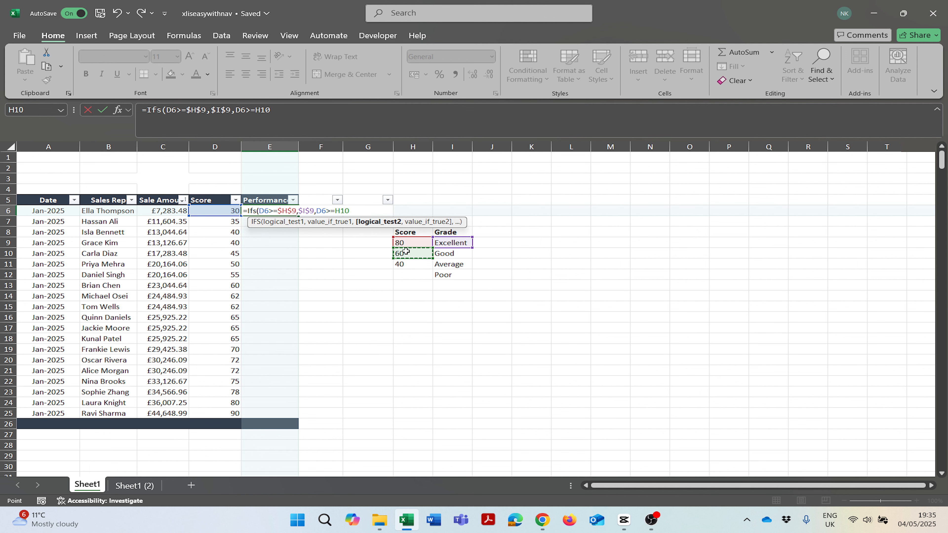
key("F4")
type(",")
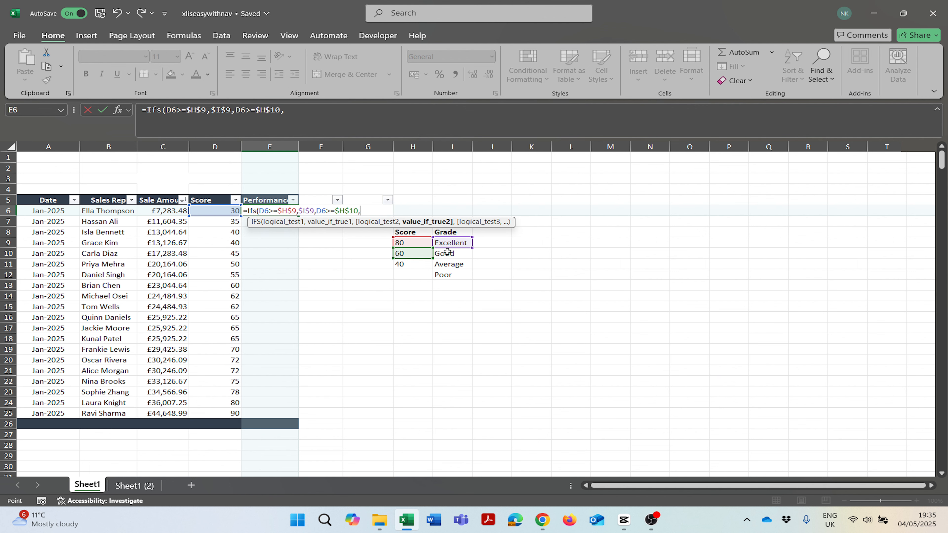
left_click(448, 253)
key("F4")
type(",")
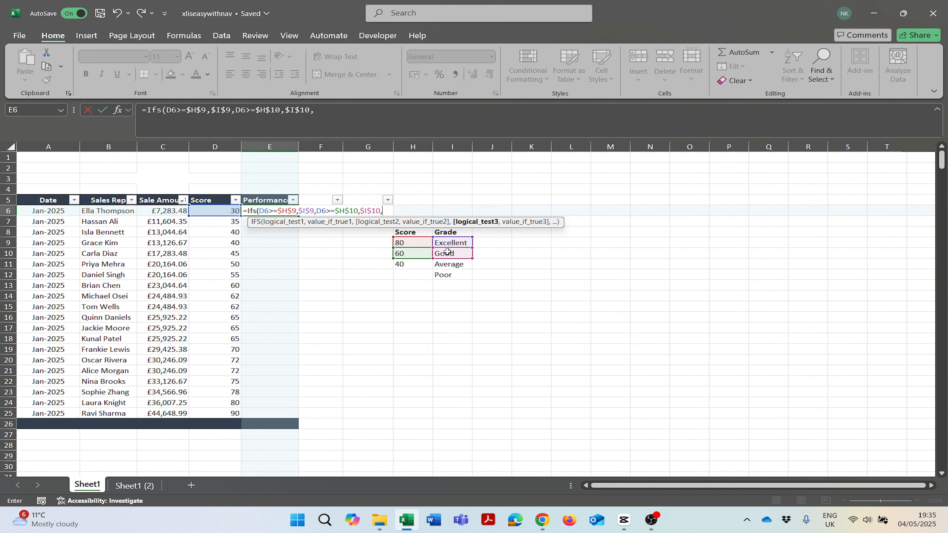
Add the third IFS condition D6>=$H$11 (40), returning $I$11 (Average).
left_click(233, 212)
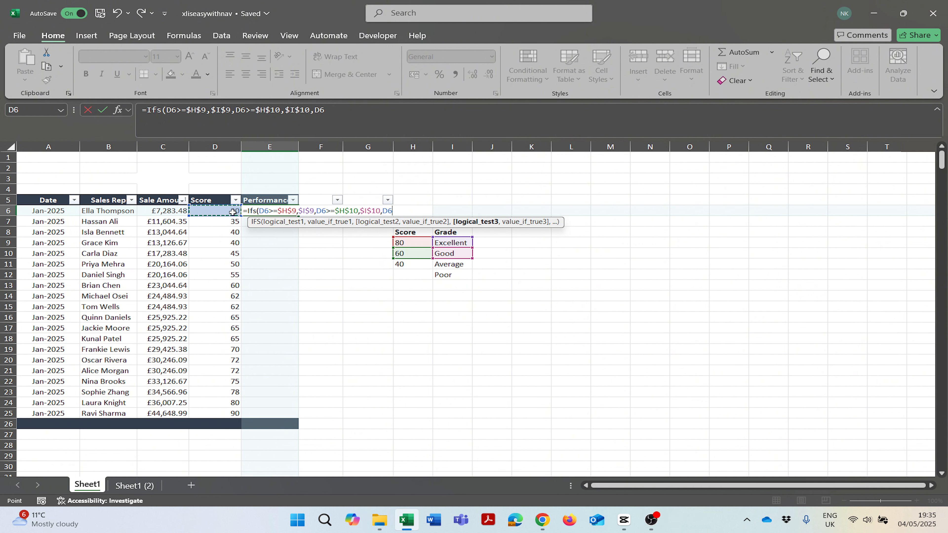
type(">=")
left_click(407, 264)
key("F4")
type(",")
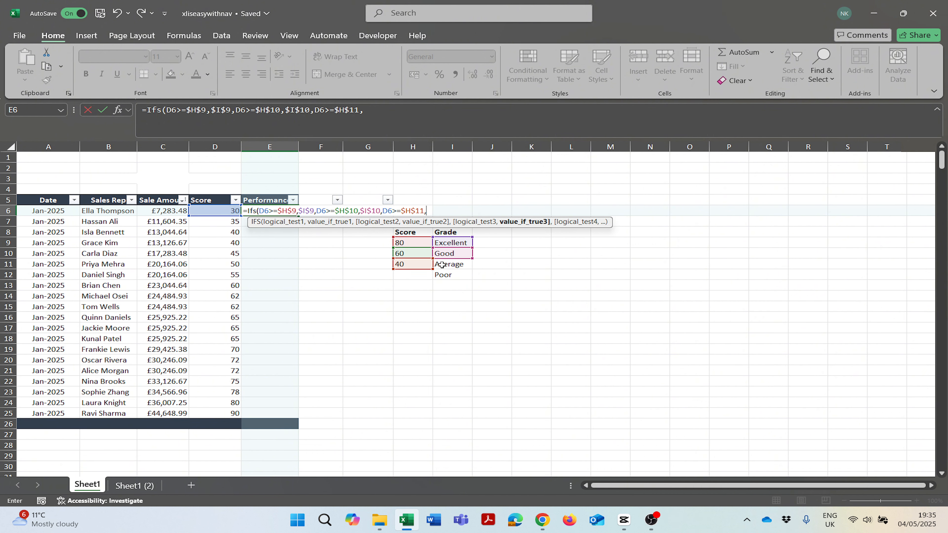
left_click(442, 264)
key("F4")
type(",")
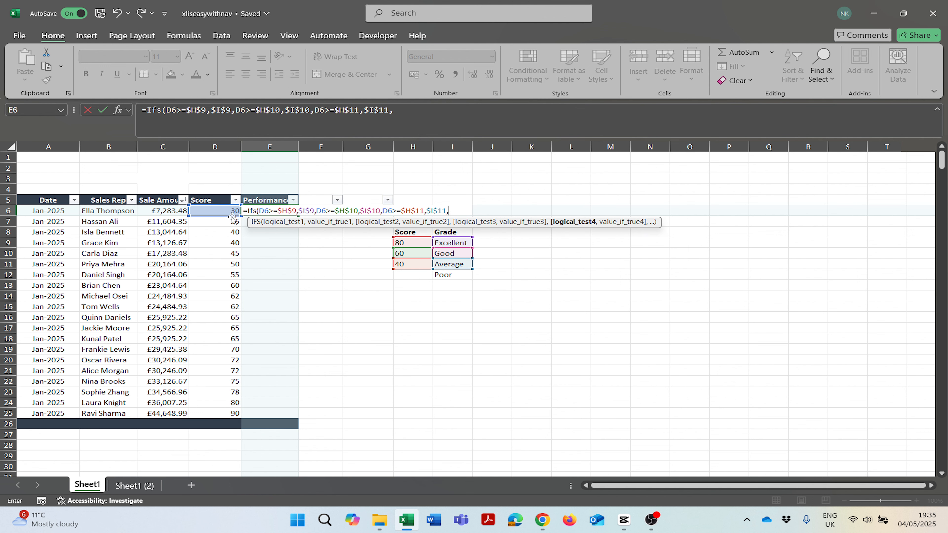
Add the final condition D6<$H$11 returning $I$12 (Poor), close the formula and enter it.
left_click(216, 212)
type("<")
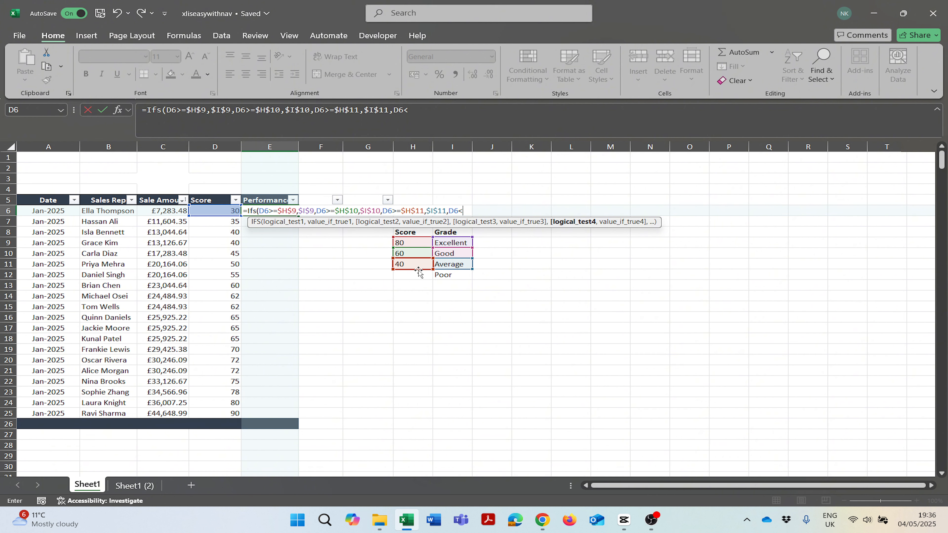
left_click(414, 264)
key("F4")
type(",")
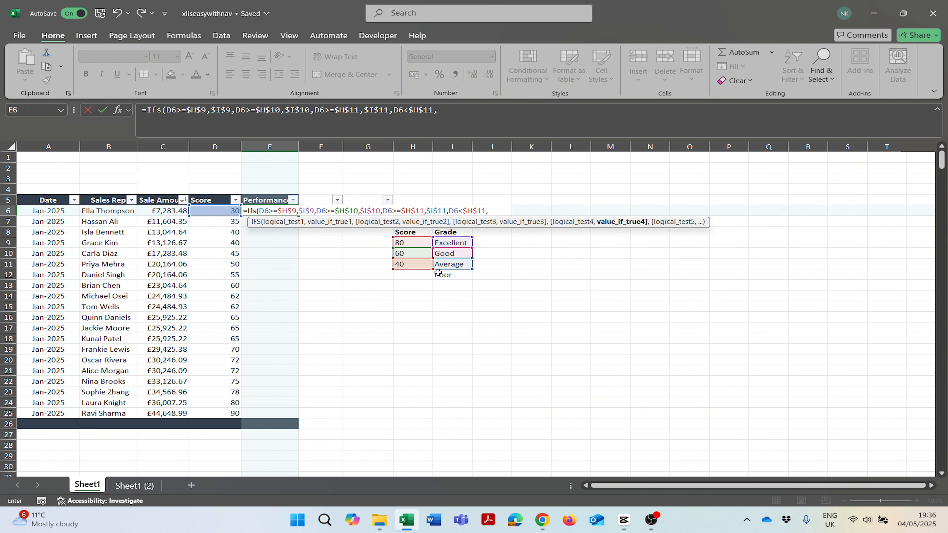
left_click(450, 275)
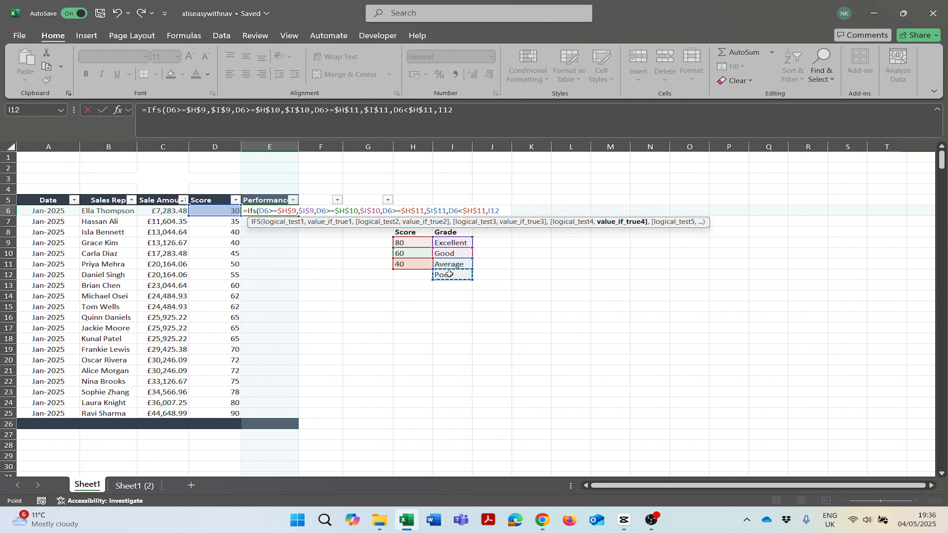
key("F4")
type(")")
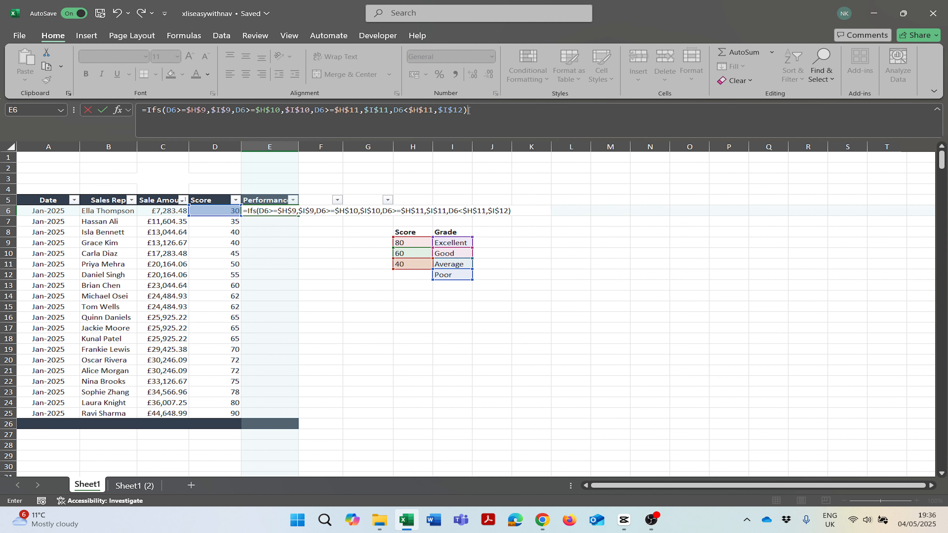
left_click_drag(469, 111, 449, 113)
key("Return")
Copy the E6 IFS formula down through E25 so every Score receives a grade.
left_click(266, 206)
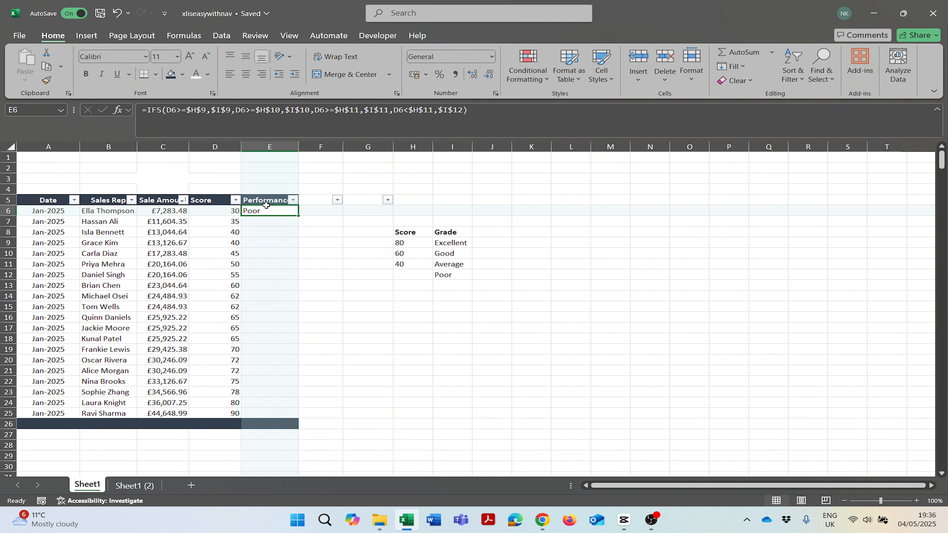
left_click_drag(132, 210, 250, 212)
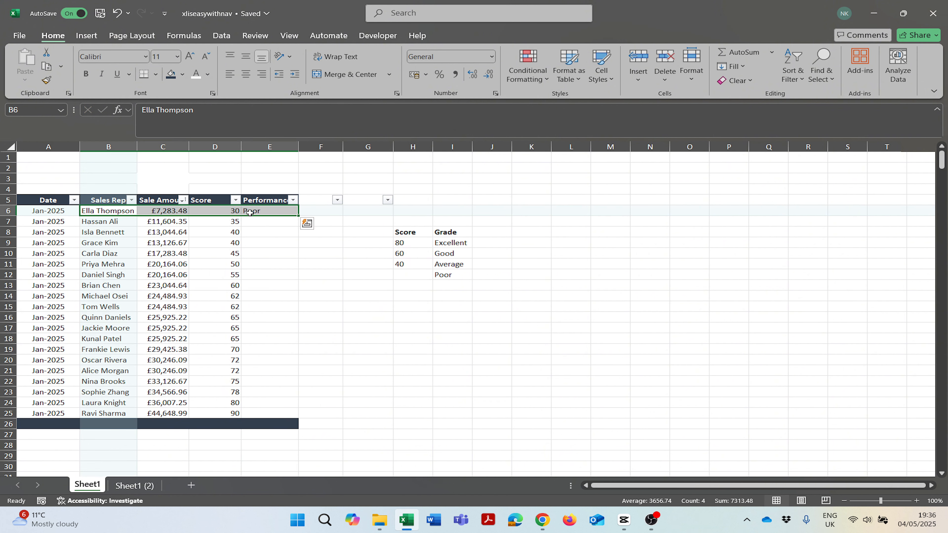
left_click(255, 210)
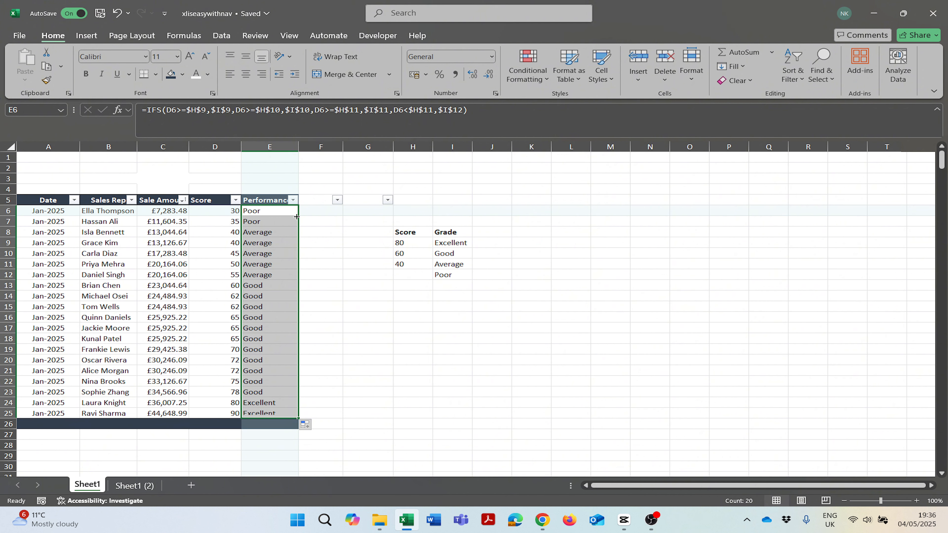
left_click_drag(271, 211, 263, 412)
left_click(261, 341)
left_click(368, 359)
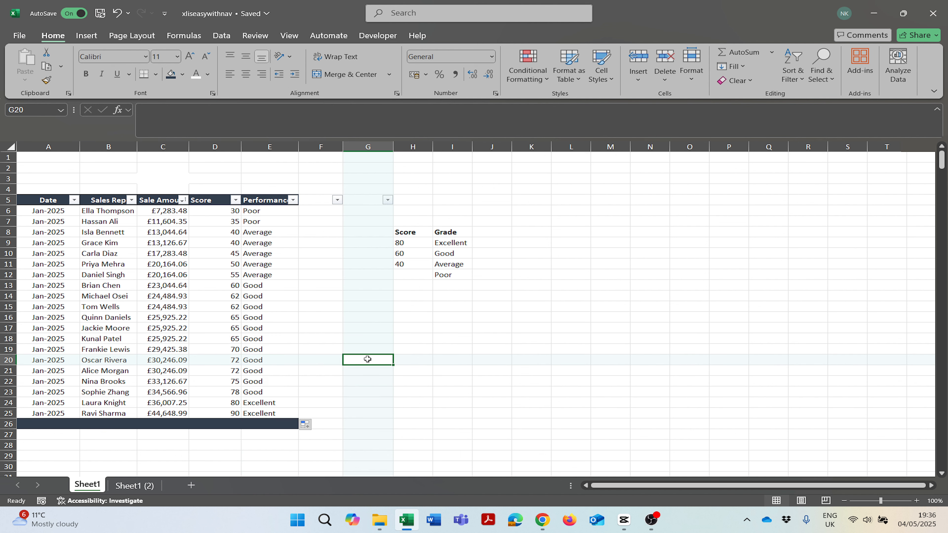
left_click_drag(398, 248, 474, 271)
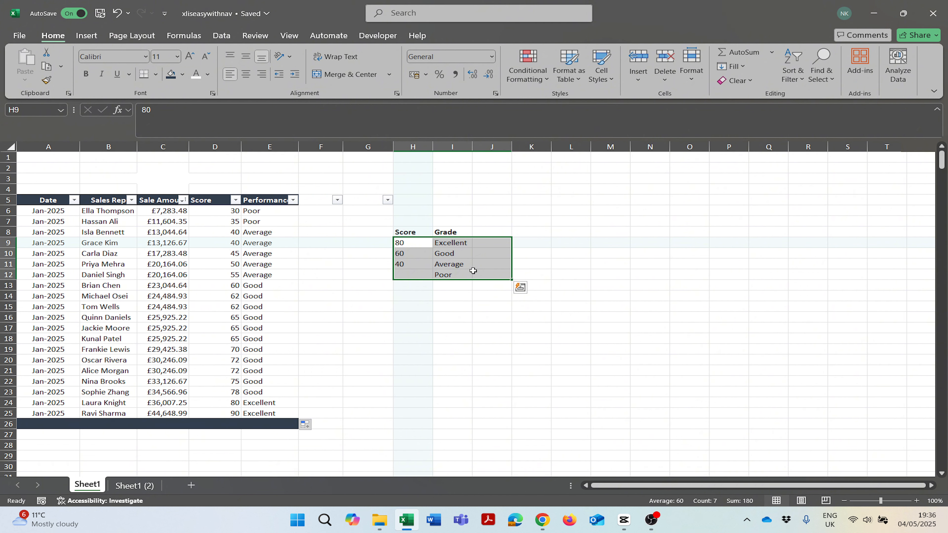
left_click(425, 295)
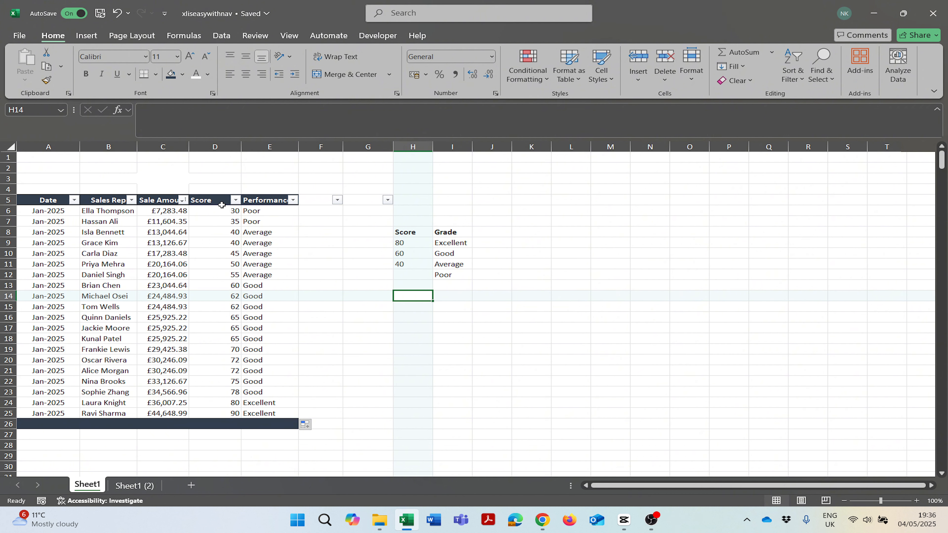
left_click_drag(222, 205, 217, 436)
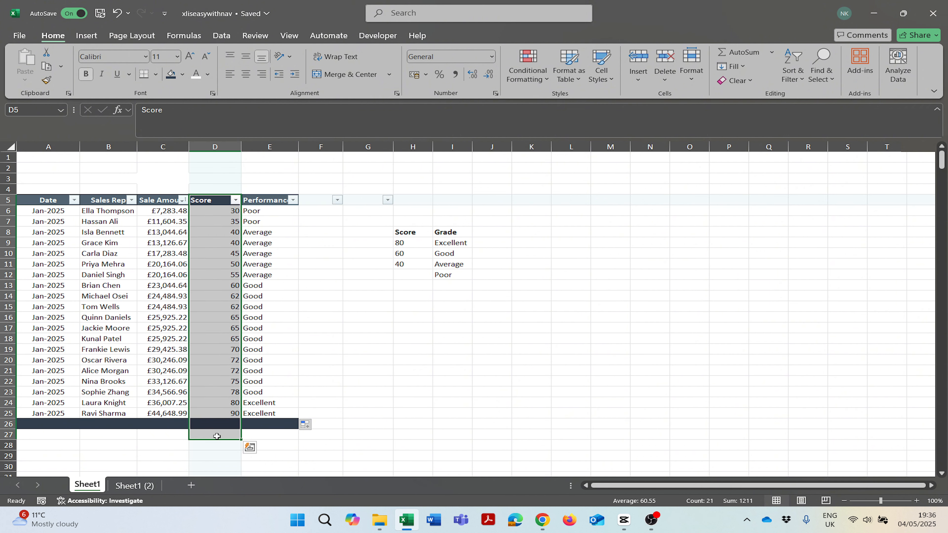
left_click(390, 350)
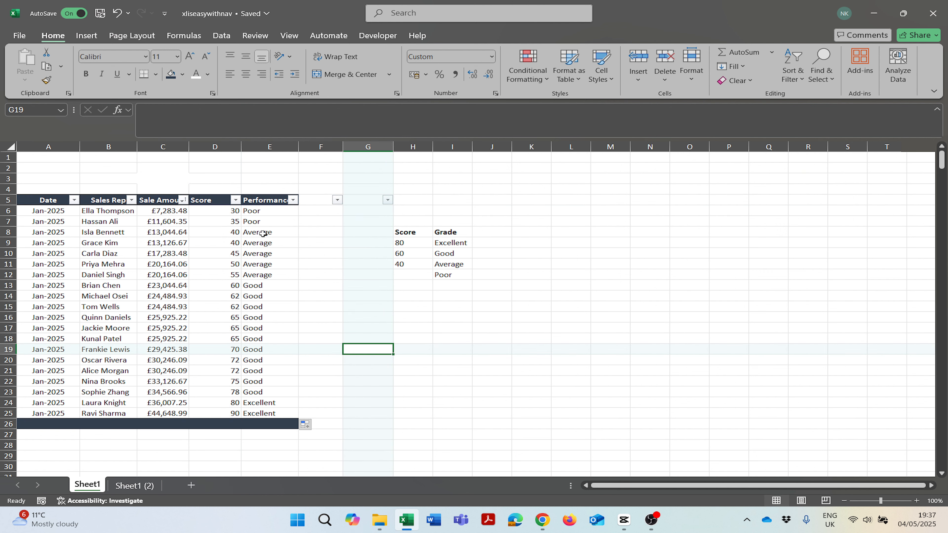
left_click_drag(214, 205, 228, 416)
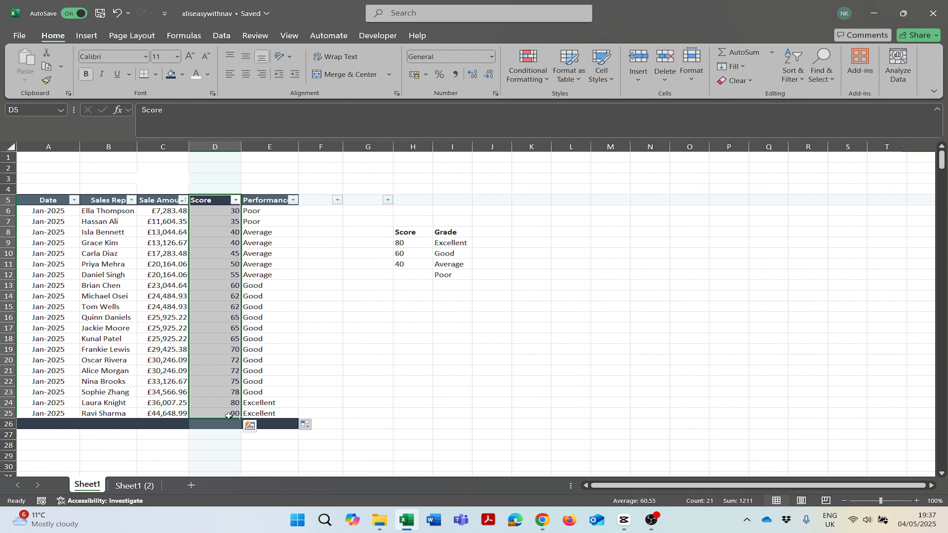
left_click_drag(119, 213, 138, 410)
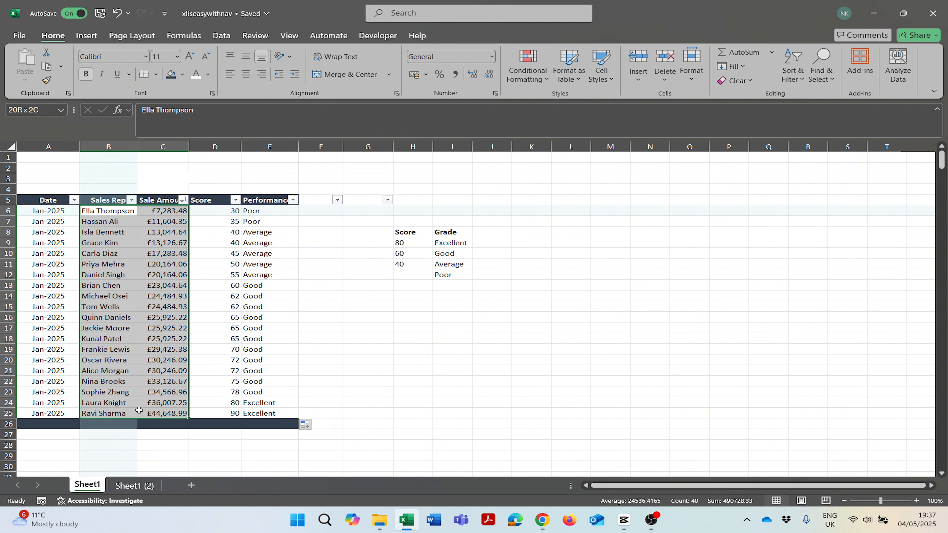
left_click(345, 393)
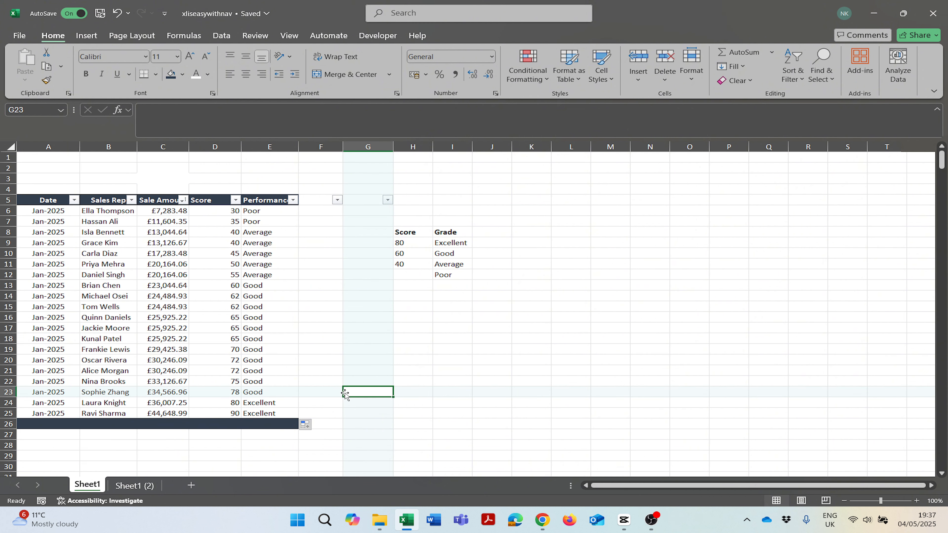
left_click(450, 284)
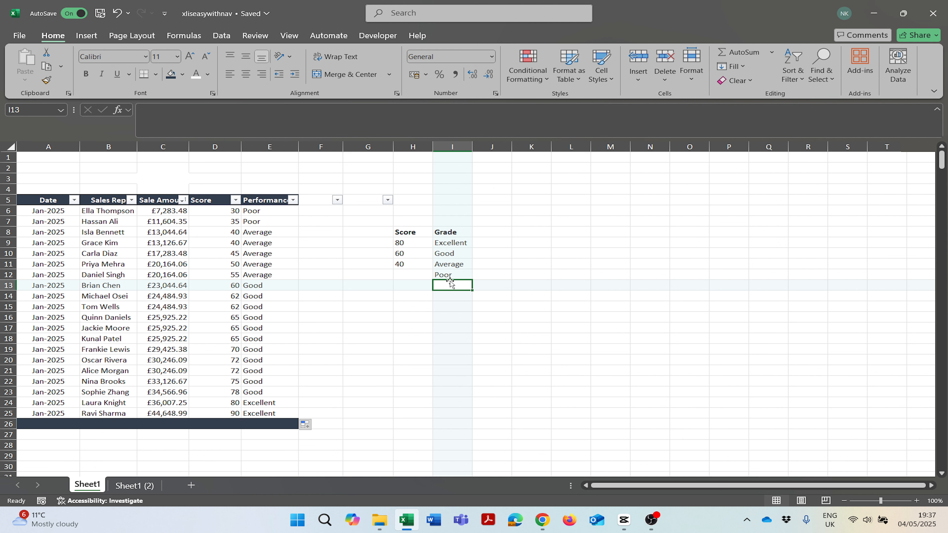
left_click_drag(403, 245, 445, 276)
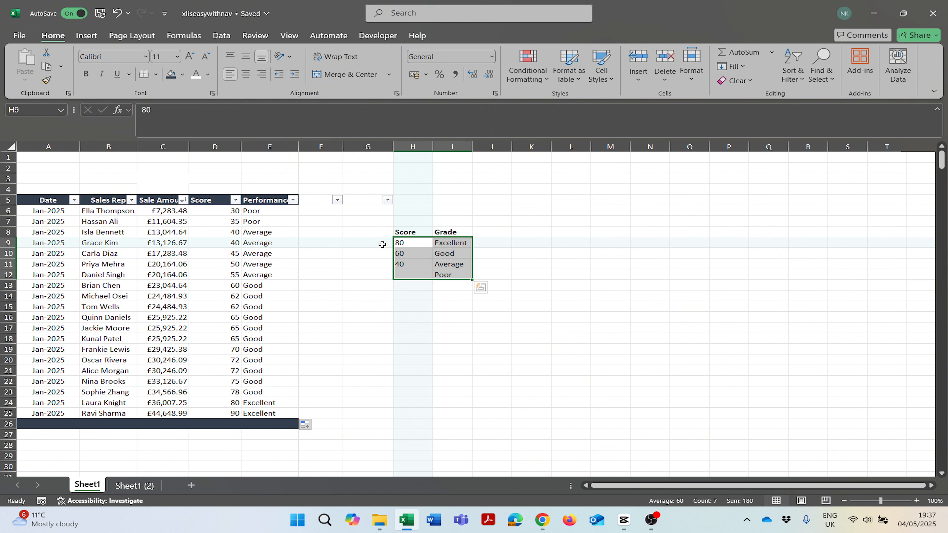
left_click(380, 234)
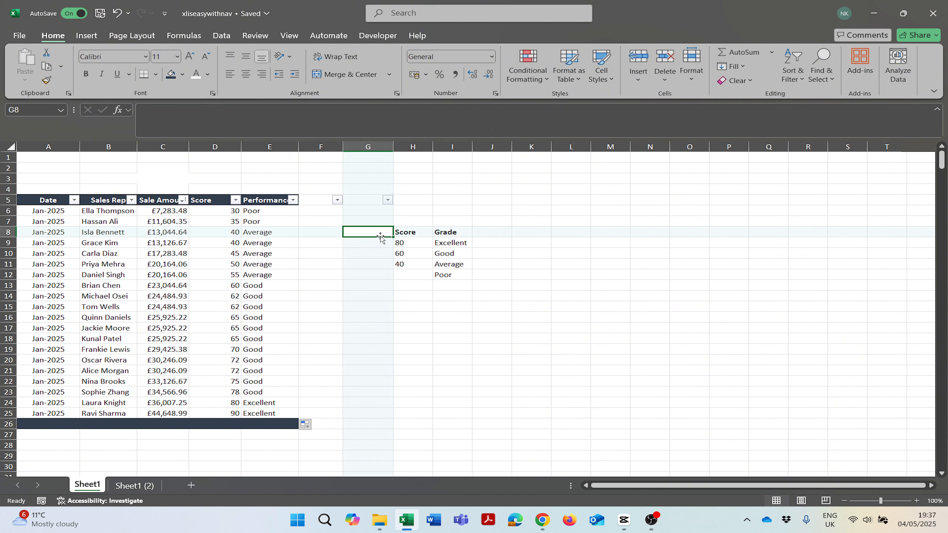